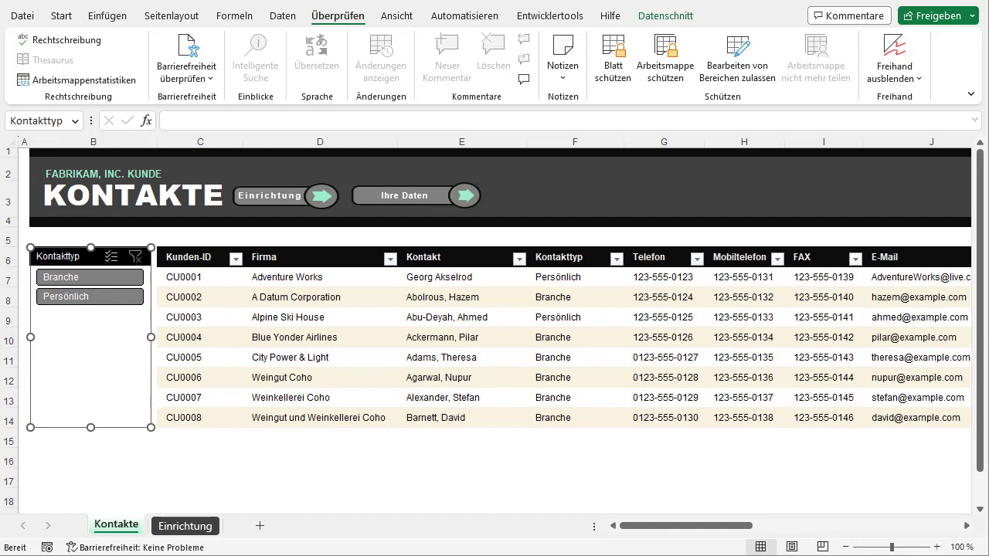
- Deselect the Kontakttyp slicer and move through the table's header cells back to CU0002
{"action": "left_click", "coordinate": [320, 446]}
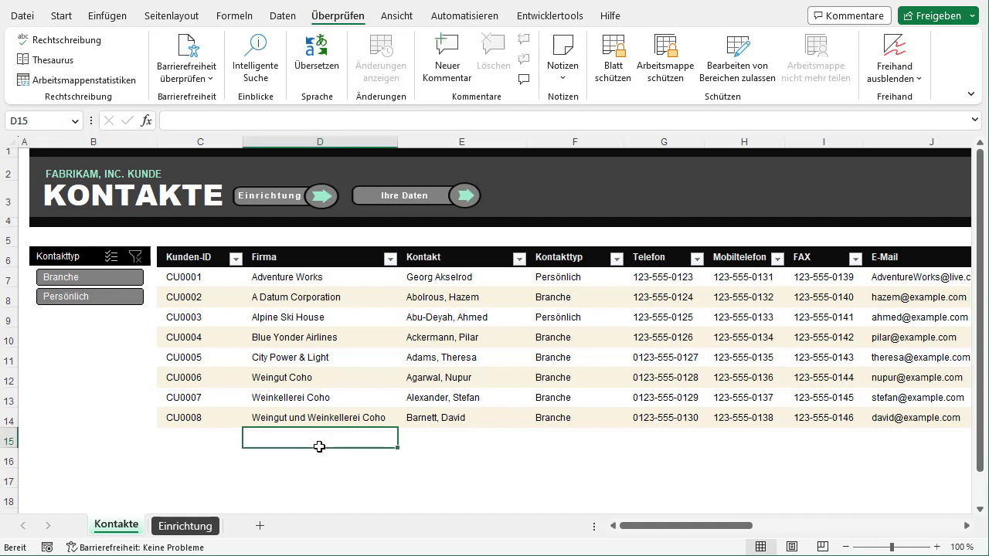
{"action": "left_click", "coordinate": [202, 263]}
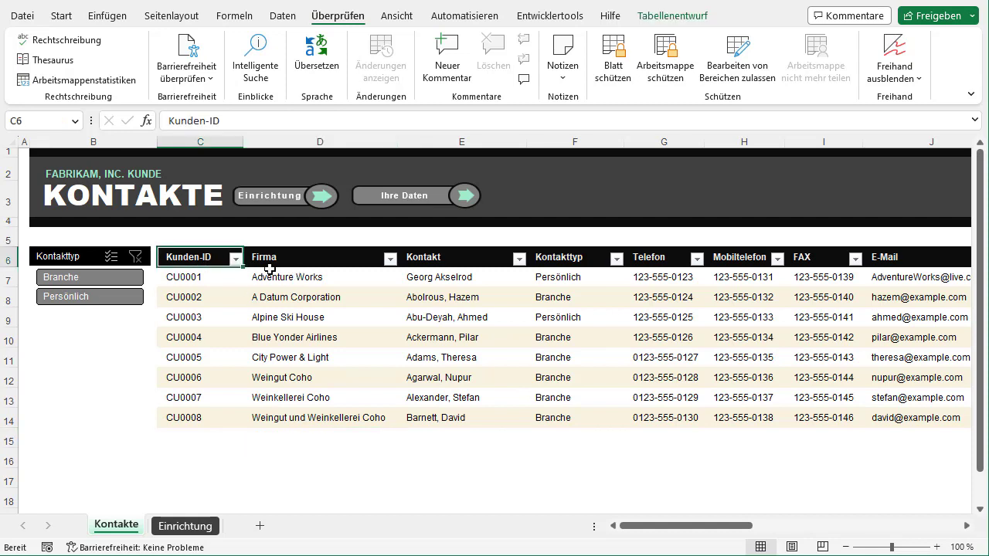
{"action": "left_click", "coordinate": [269, 267]}
{"action": "key", "text": "Right"}
{"action": "key", "text": "Right"}
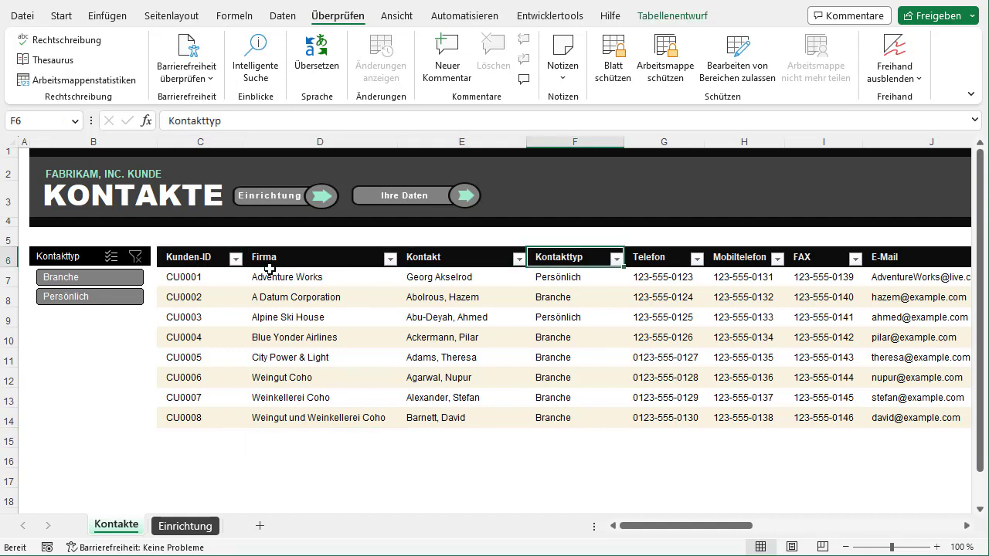
{"action": "key", "text": "Right"}
{"action": "key", "text": "Left"}
{"action": "key", "text": "Left"}
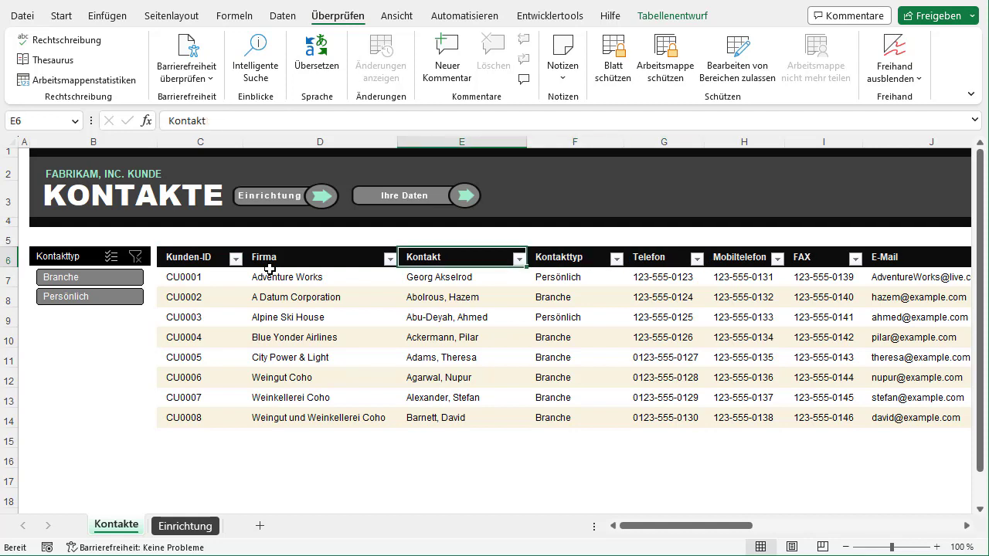
{"action": "key", "text": "Left"}
{"action": "key", "text": "Left"}
{"action": "key", "text": "Down"}
{"action": "key", "text": "Down"}
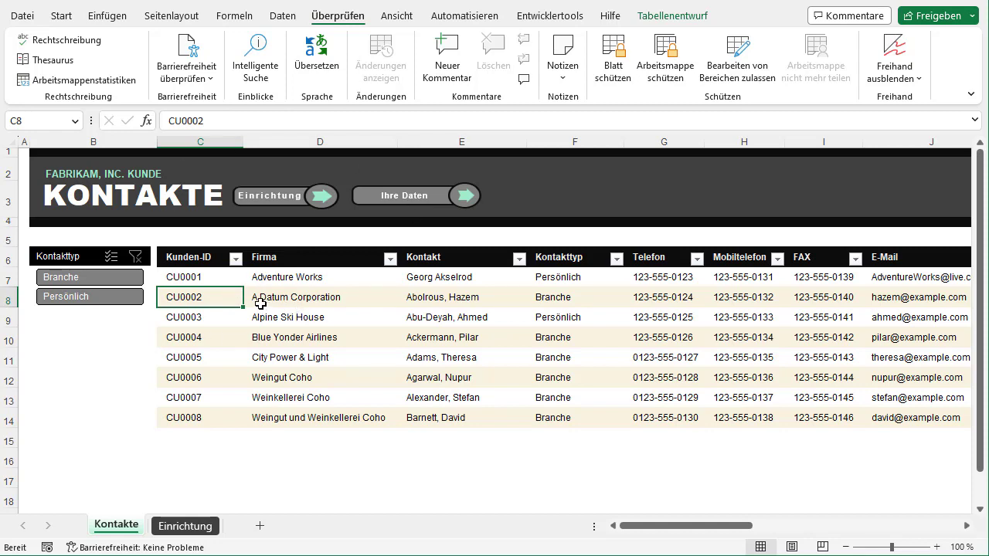
- Filter the Kunden-ID column to exclude CU0003 and CU0004, hiding two records
{"action": "left_click", "coordinate": [206, 263]}
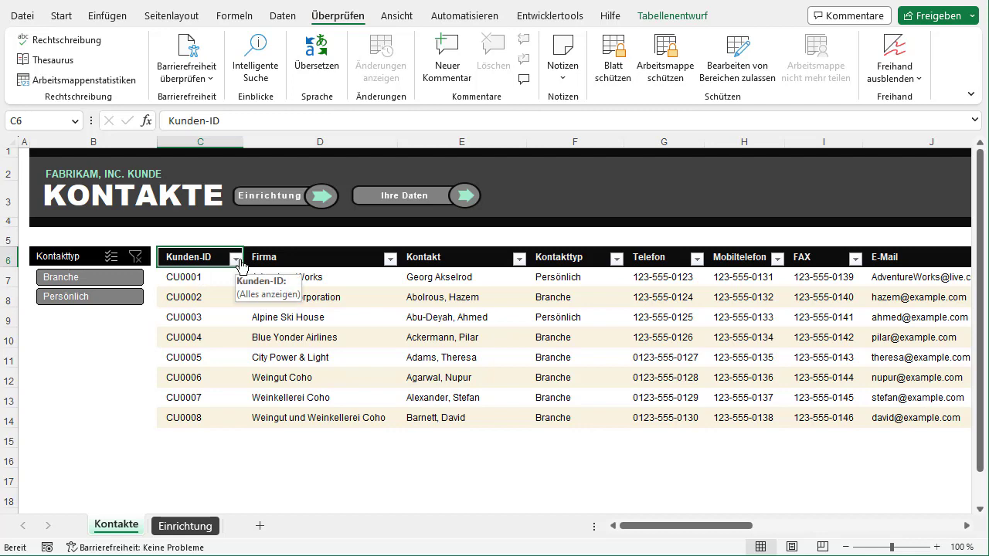
{"action": "left_click", "coordinate": [273, 259]}
{"action": "left_click", "coordinate": [433, 259]}
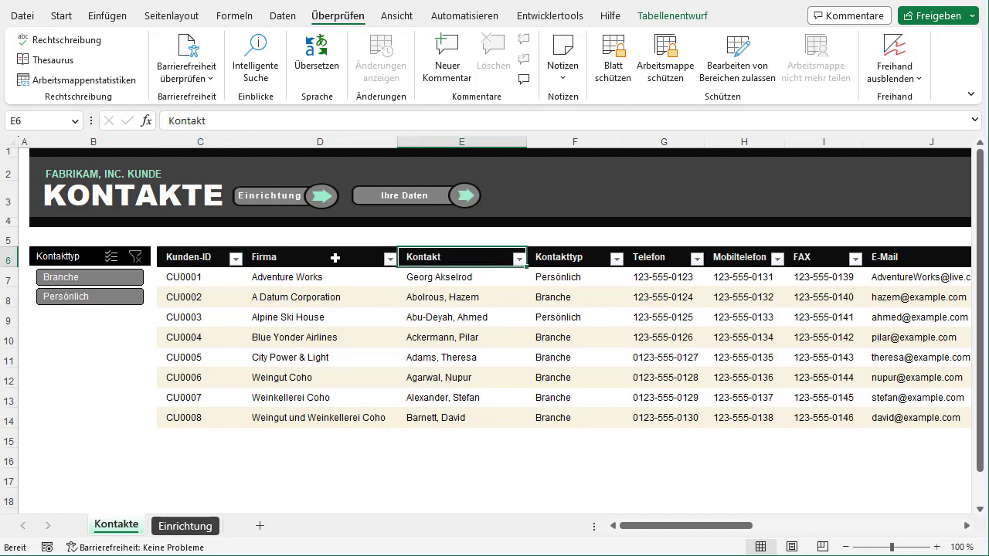
{"action": "left_click", "coordinate": [294, 258]}
{"action": "left_click", "coordinate": [235, 259]}
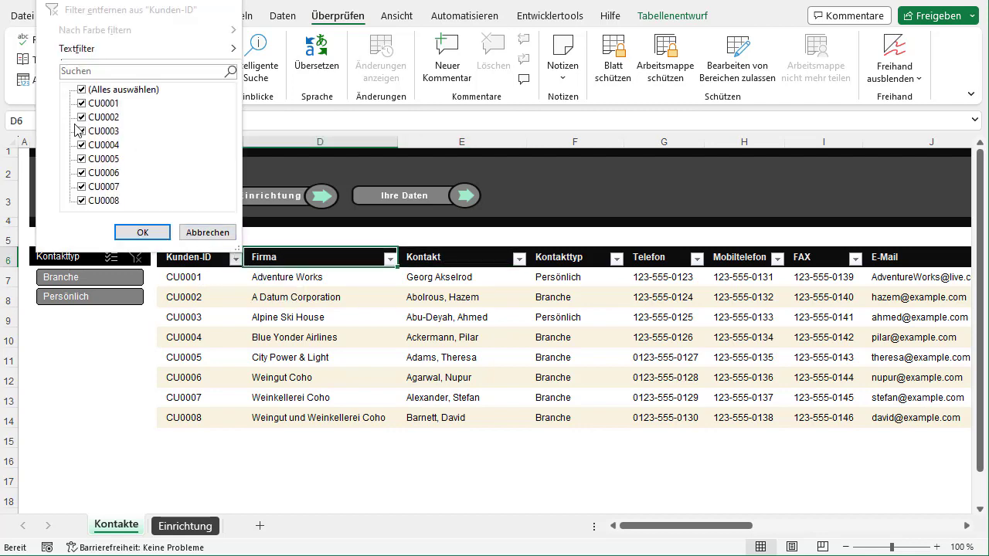
{"action": "left_click", "coordinate": [82, 131]}
{"action": "left_click", "coordinate": [82, 146]}
{"action": "left_click", "coordinate": [143, 233]}
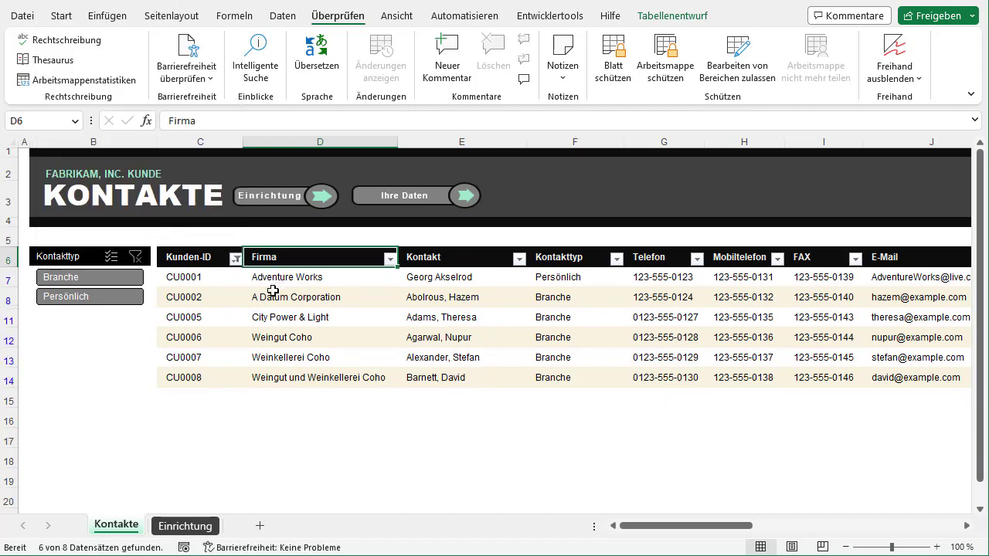
- Re-include CU0003 and CU0004 in the Kunden-ID filter so all eight rows show
{"action": "left_click", "coordinate": [235, 260]}
{"action": "left_click", "coordinate": [82, 132]}
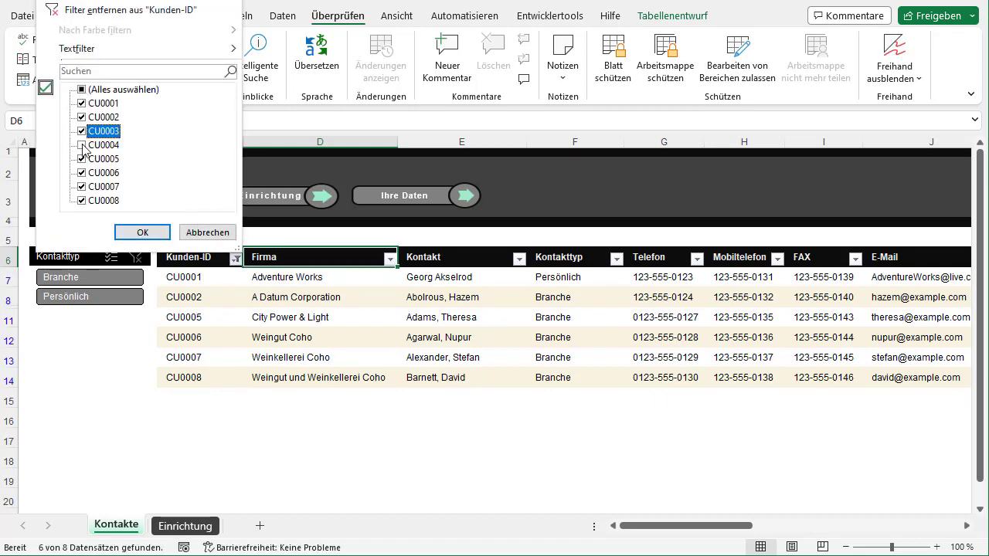
{"action": "left_click", "coordinate": [82, 145]}
{"action": "left_click", "coordinate": [142, 233]}
{"action": "left_click", "coordinate": [298, 299]}
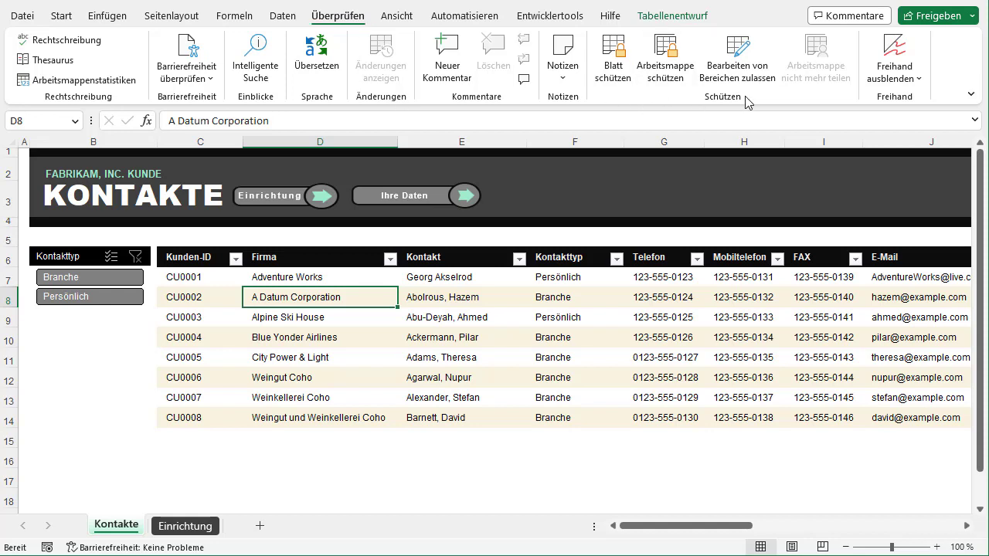
- Protect the Kontakte sheet with a password, entering it twice to confirm
{"action": "left_click", "coordinate": [618, 82]}
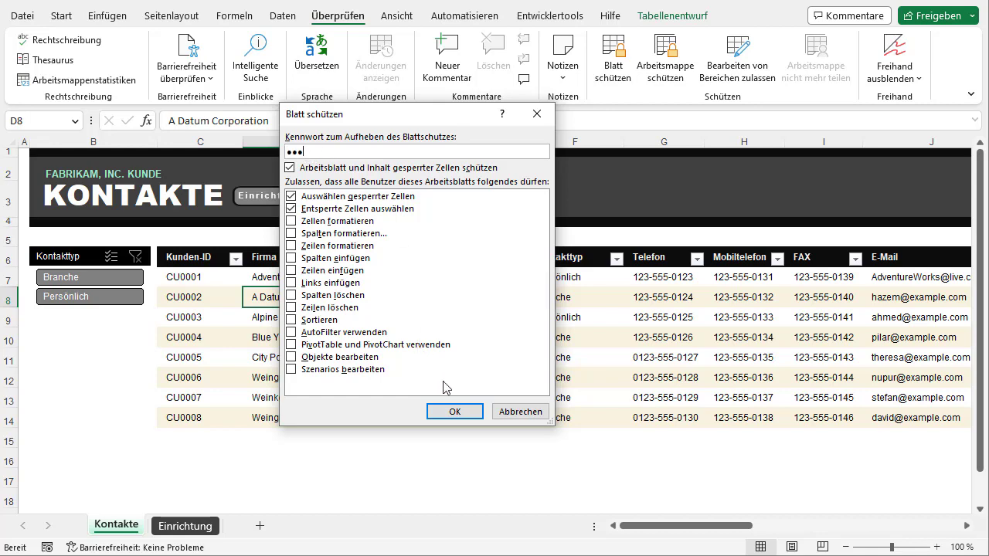
{"action": "left_click", "coordinate": [455, 411]}
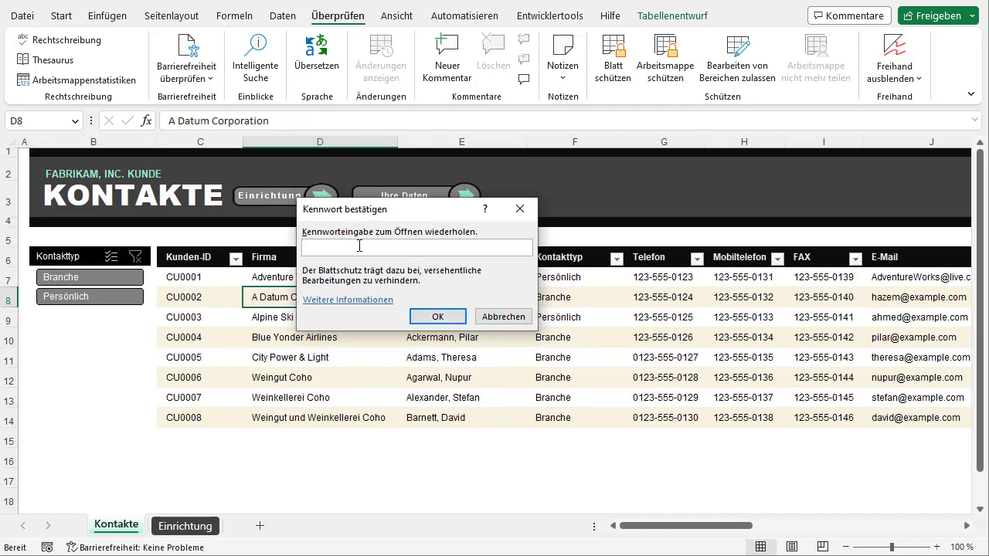
{"action": "left_click", "coordinate": [437, 316]}
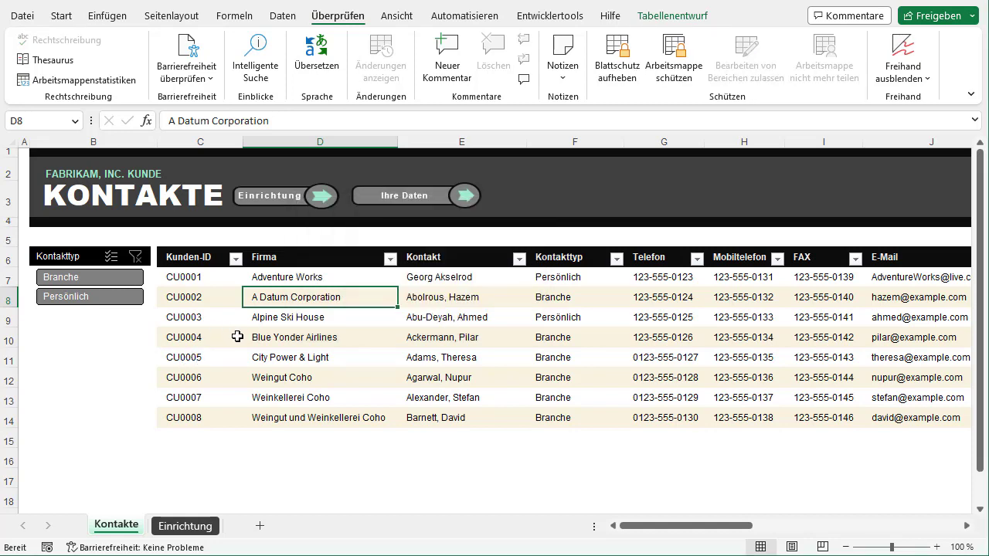
{"action": "left_click", "coordinate": [203, 312]}
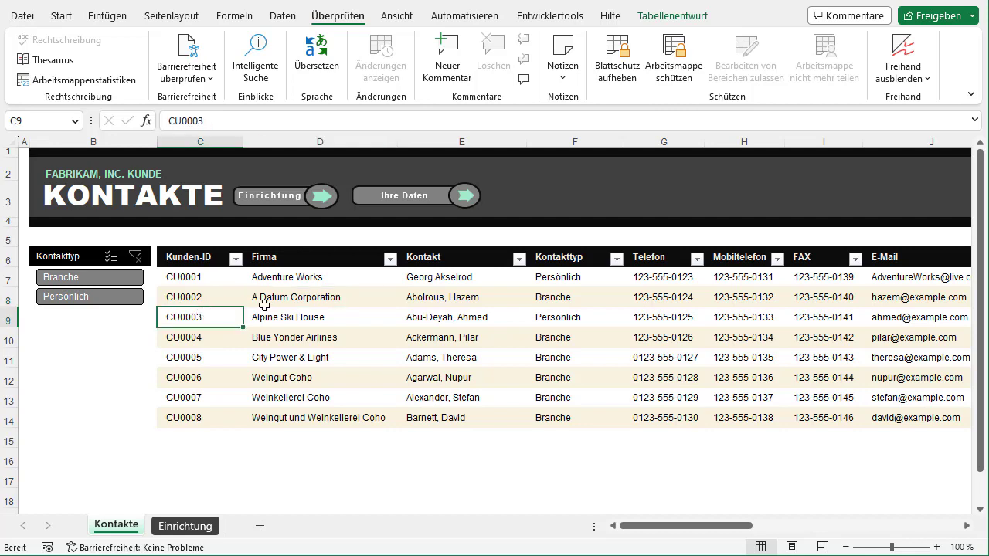
{"action": "left_click", "coordinate": [264, 306]}
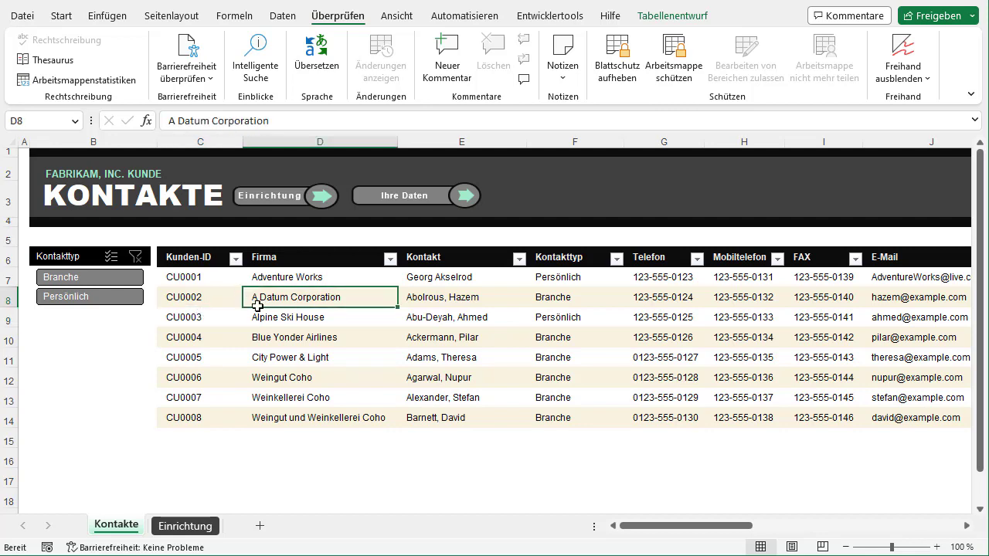
{"action": "double_click", "coordinate": [258, 306]}
{"action": "left_click_drag", "start_coordinate": [345, 158], "coordinate": [553, 219]}
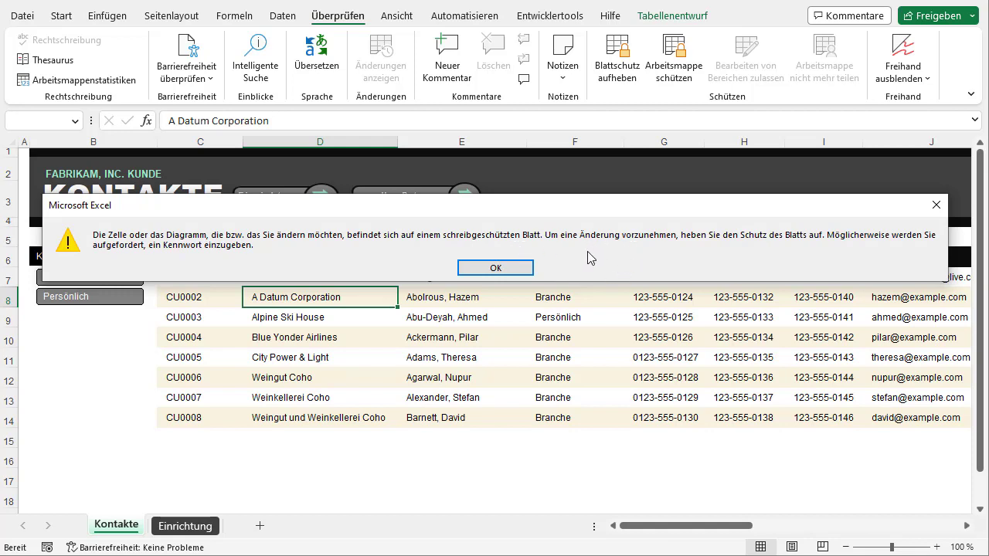
{"action": "left_click", "coordinate": [531, 268]}
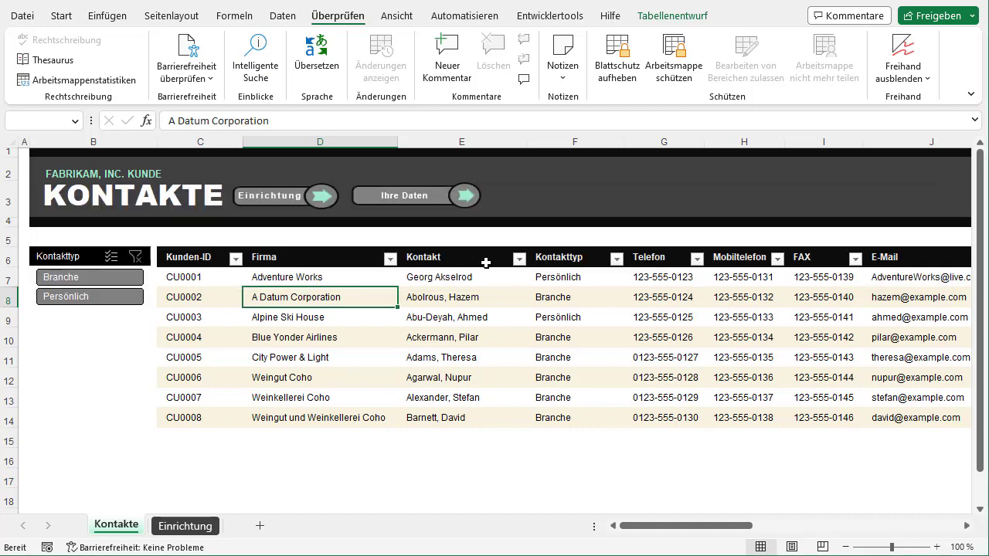
{"action": "left_click", "coordinate": [235, 278]}
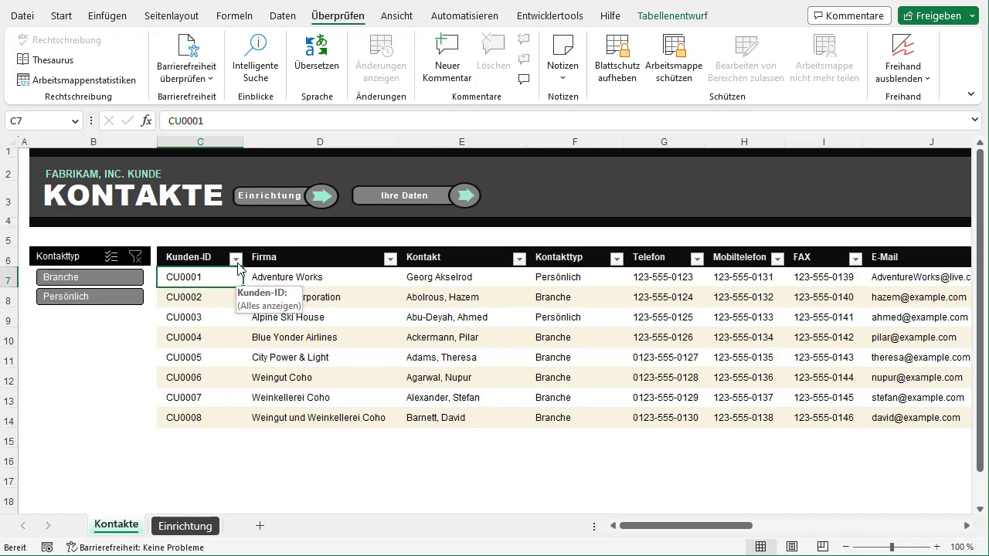
{"action": "left_click", "coordinate": [230, 259]}
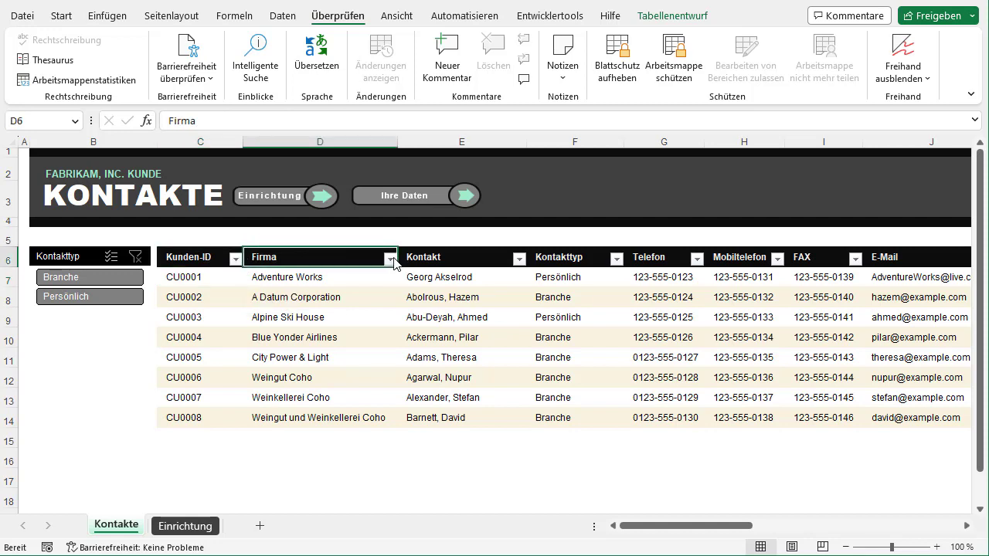
{"action": "left_click", "coordinate": [319, 293]}
{"action": "left_click", "coordinate": [226, 263]}
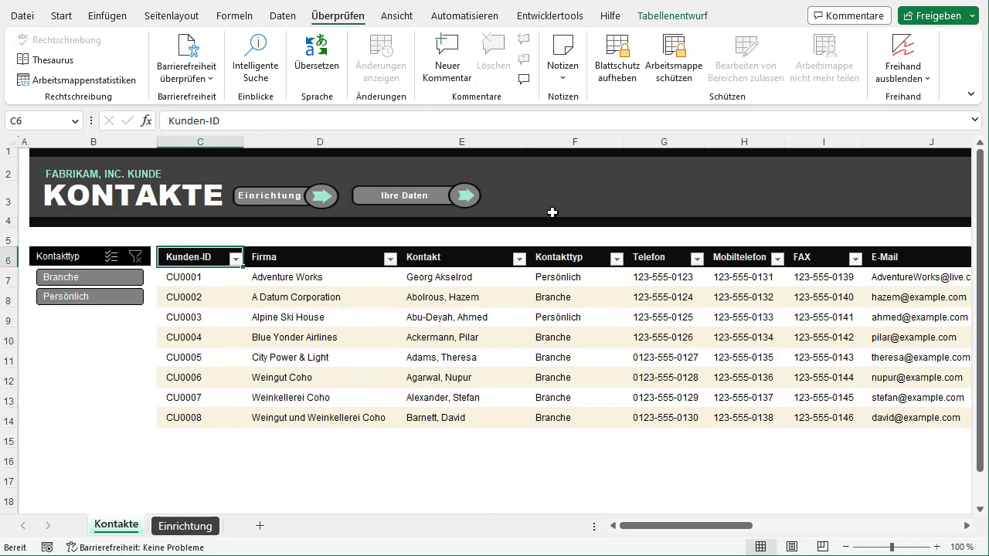
- Choose Blattschutz aufheben and enter the sheet password to unprotect Kontakte
{"action": "left_click", "coordinate": [618, 72]}
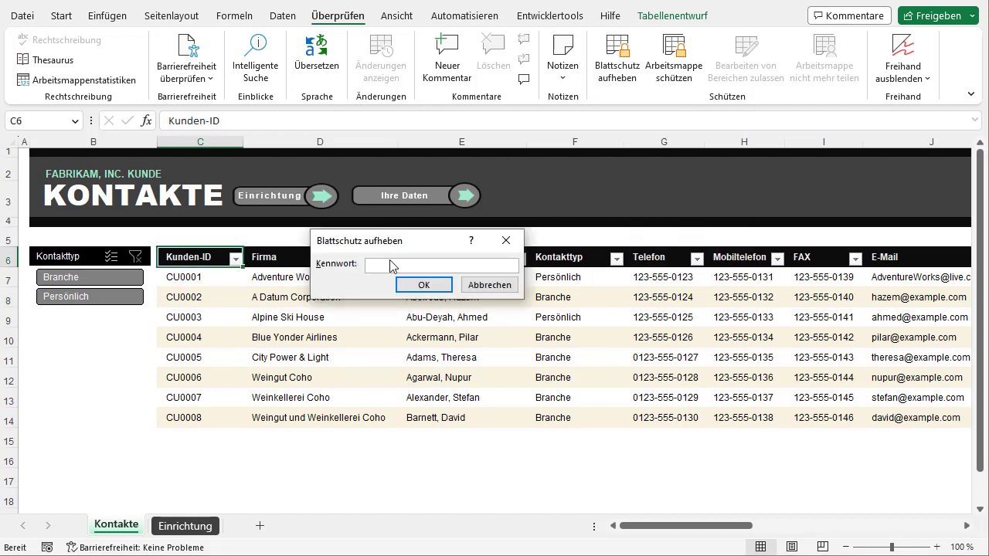
{"action": "left_click", "coordinate": [424, 286]}
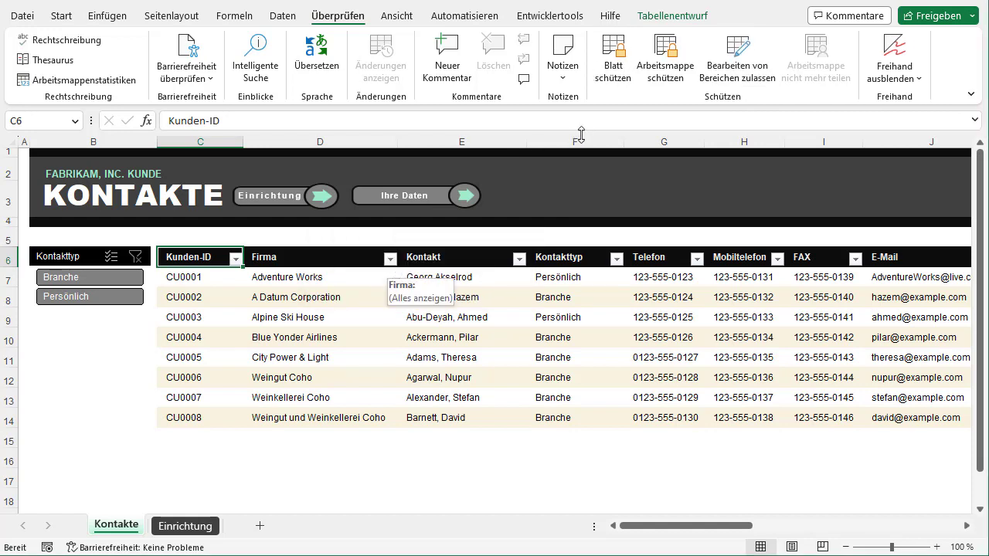
- Protect the Kontakte sheet with a password, allowing AutoFilter verwenden, and confirm the password
{"action": "left_click", "coordinate": [614, 86]}
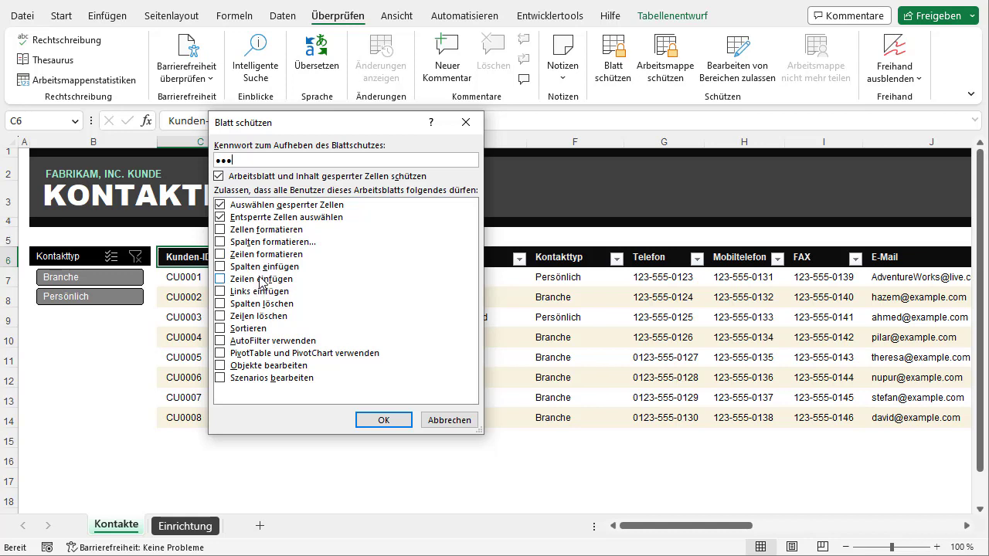
{"action": "left_click", "coordinate": [224, 344]}
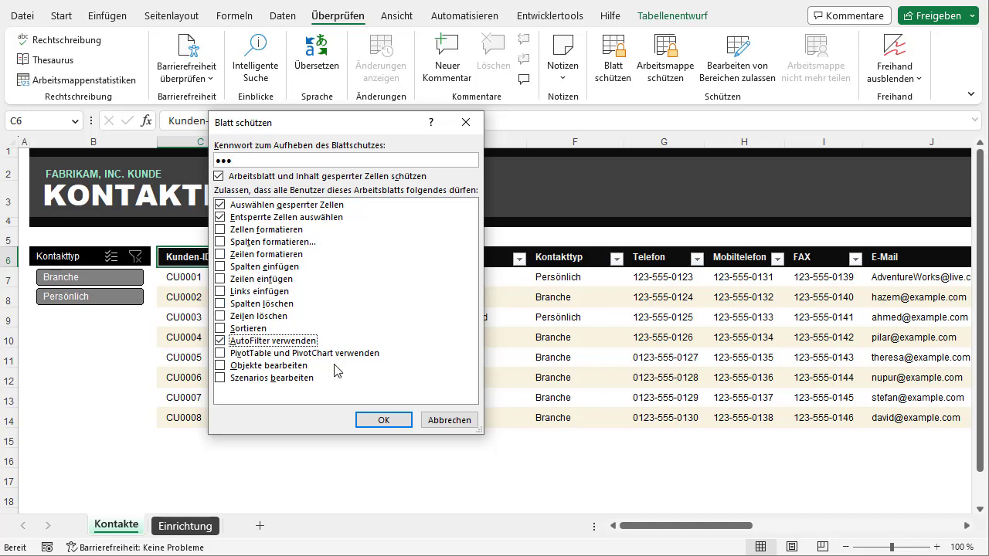
{"action": "left_click", "coordinate": [384, 421]}
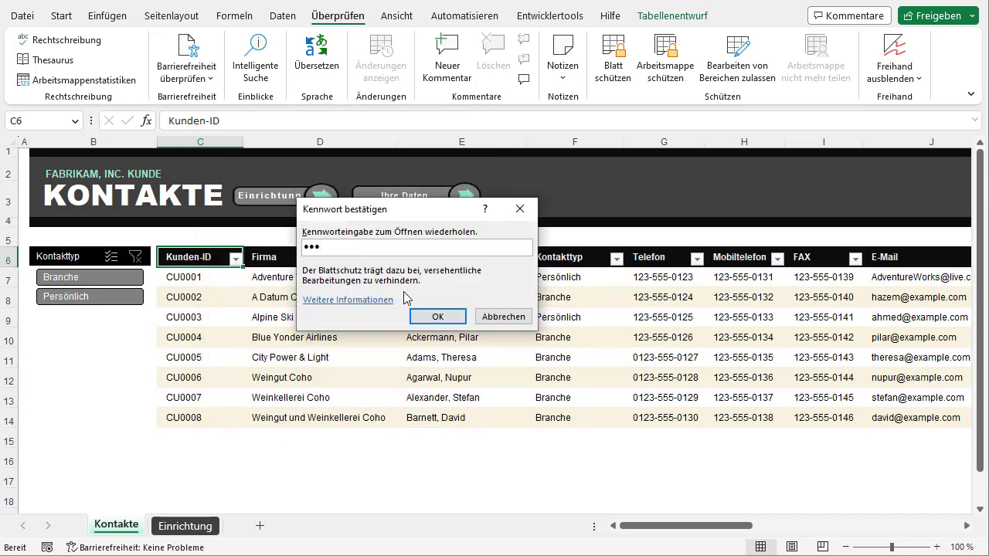
{"action": "left_click", "coordinate": [437, 316]}
- Test that the locked Alpine Ski House cell can't be edited and dismiss the warning
{"action": "left_click", "coordinate": [321, 313]}
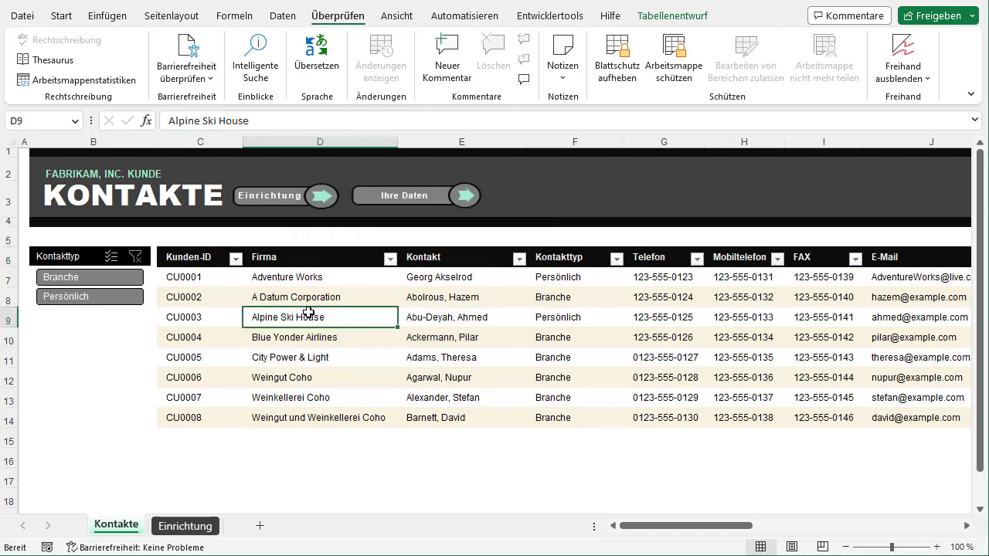
{"action": "double_click", "coordinate": [309, 312]}
{"action": "left_click", "coordinate": [302, 213]}
- Uncheck Alpine Ski House and Blue Yonder Airlines in the Firma filter, leaving 6 of 8 records
{"action": "left_click", "coordinate": [224, 302]}
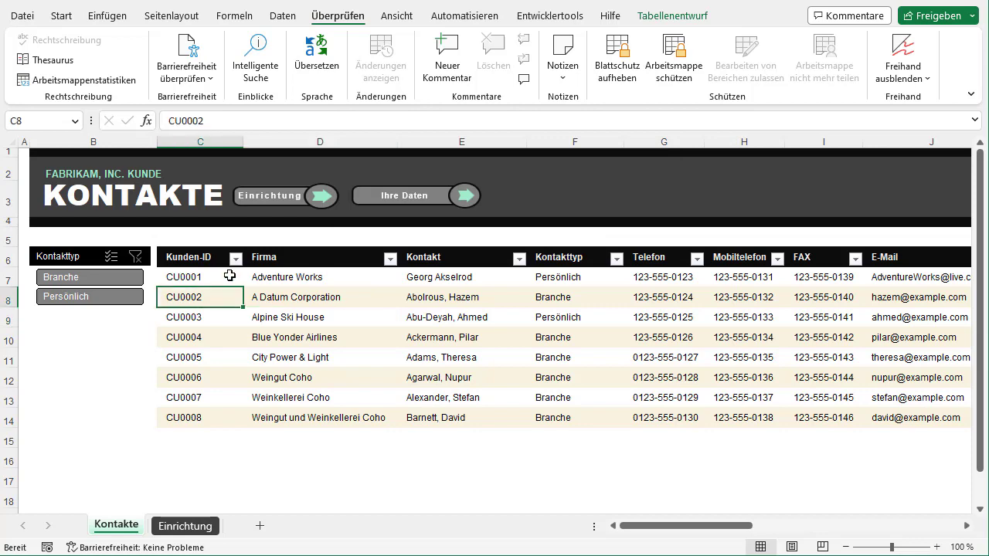
{"action": "left_click", "coordinate": [394, 262]}
{"action": "left_click", "coordinate": [238, 133]}
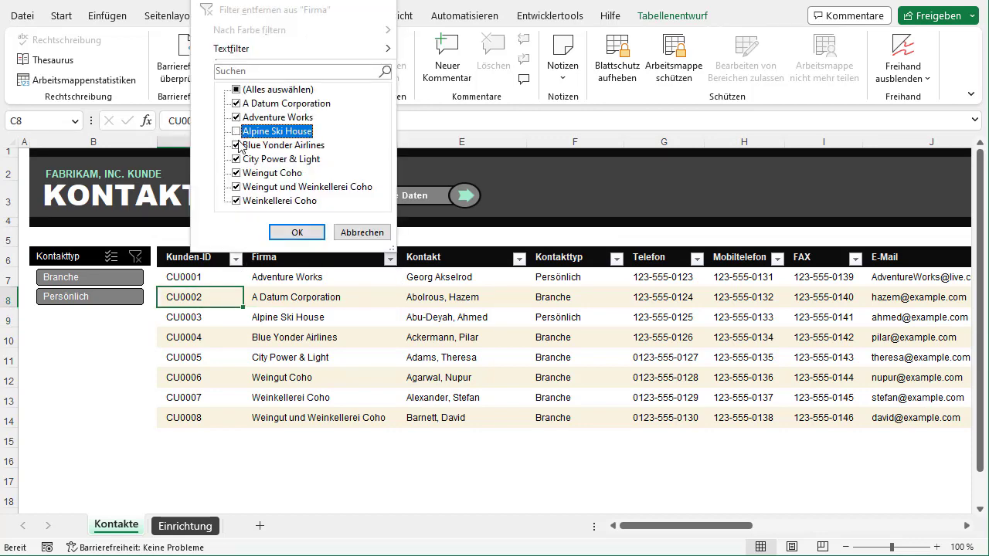
{"action": "left_click", "coordinate": [237, 145]}
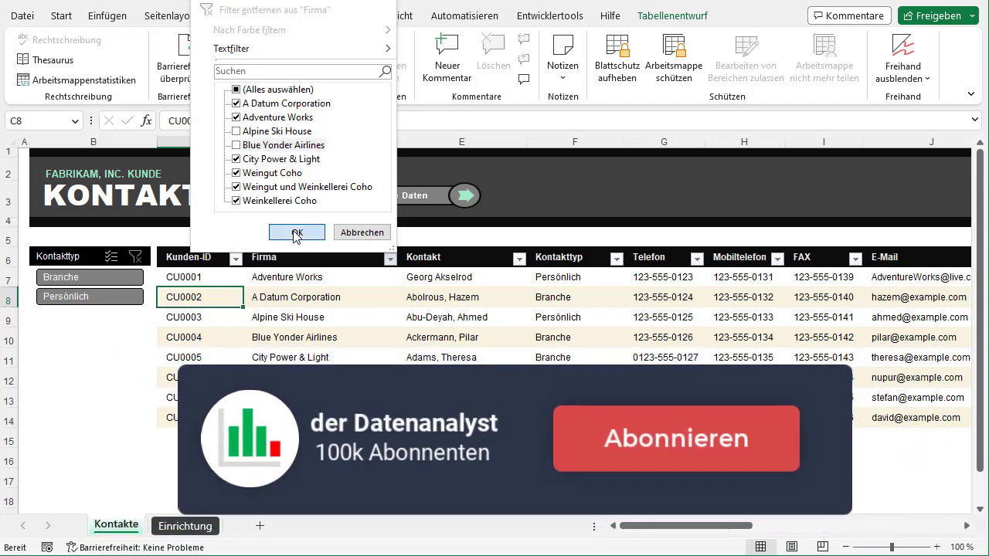
{"action": "left_click", "coordinate": [296, 233]}
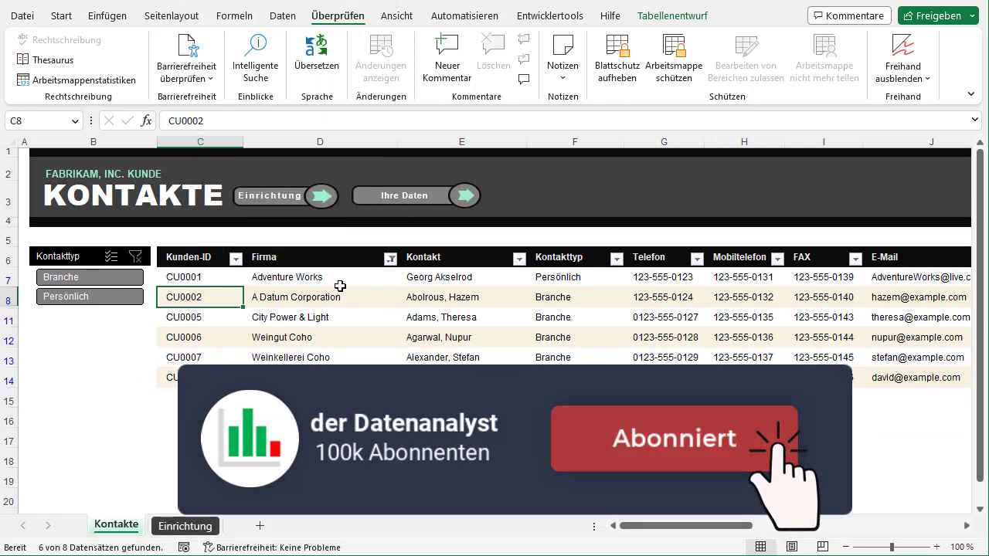
{"action": "left_click", "coordinate": [341, 285]}
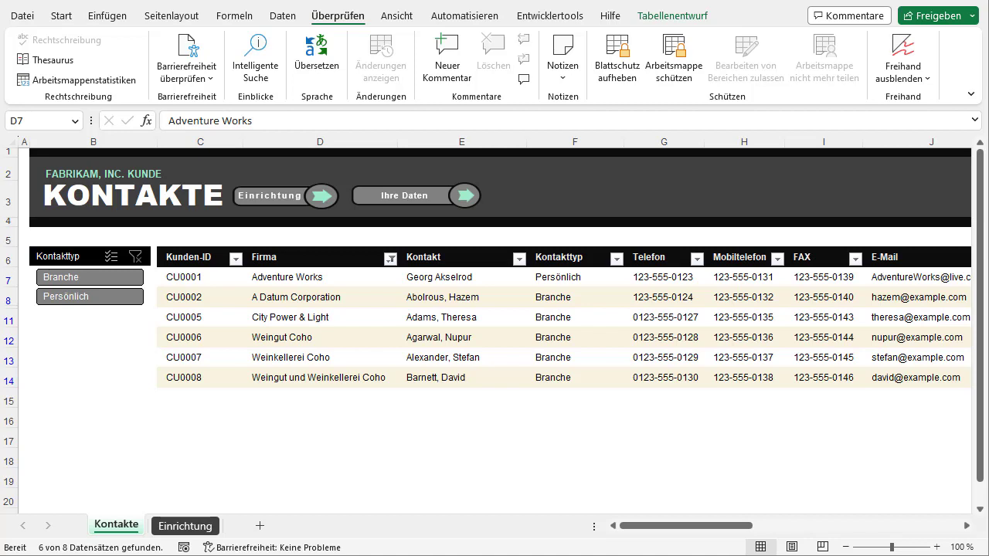
{"action": "left_click", "coordinate": [339, 16]}
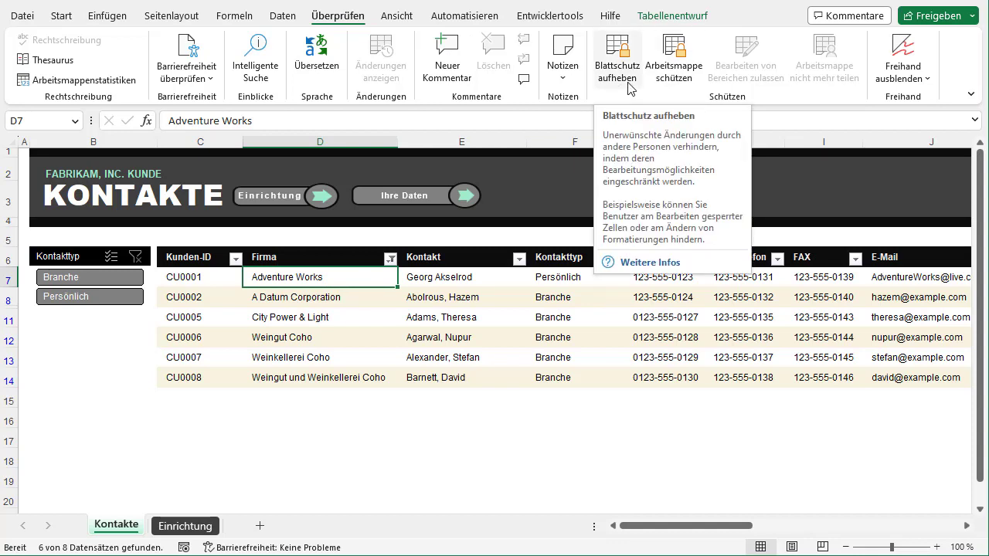
{"action": "left_click", "coordinate": [429, 338]}
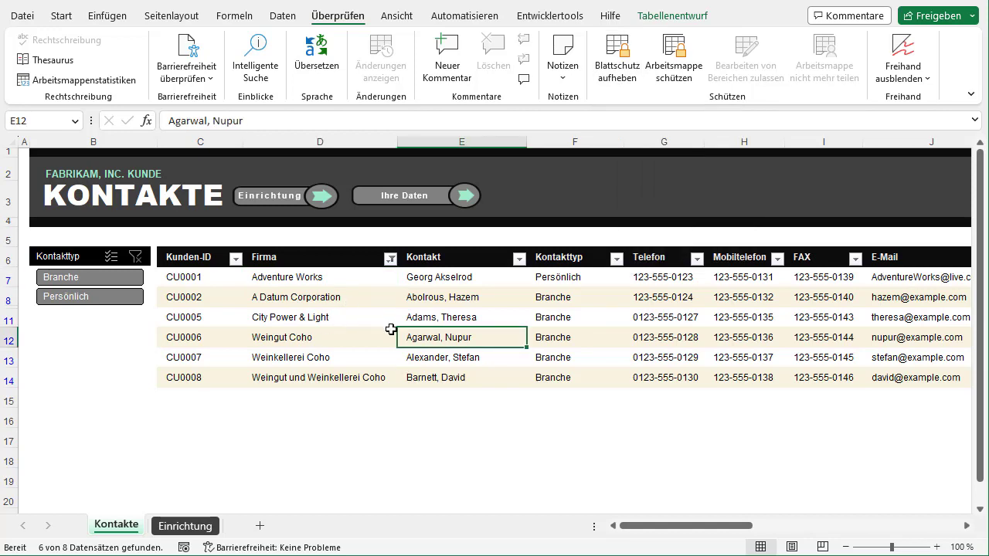